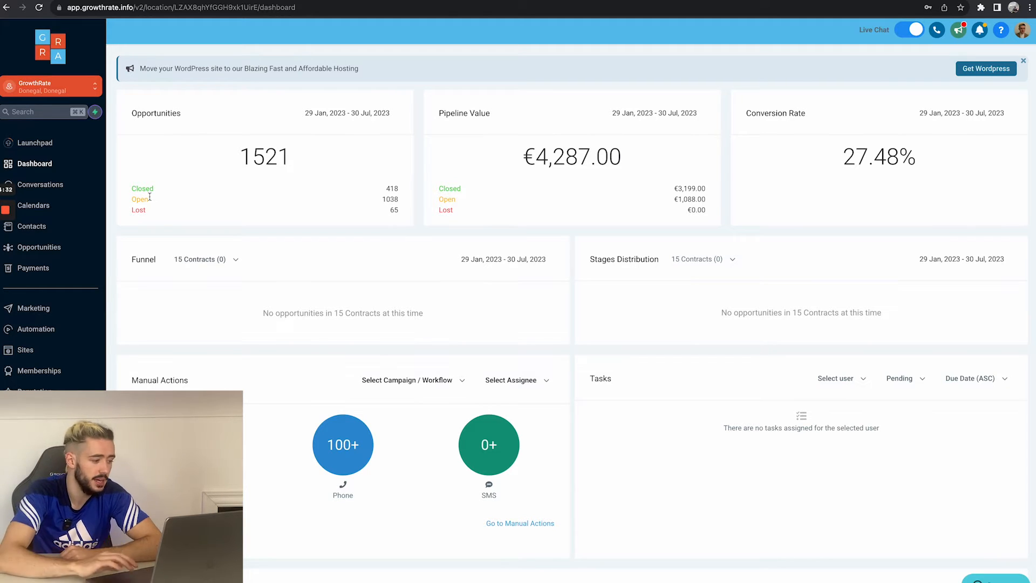
Step: Open the AI Booking Bot workflow inside the YouTube Video Automations folder on the second page of workflows
left_click(40, 333)
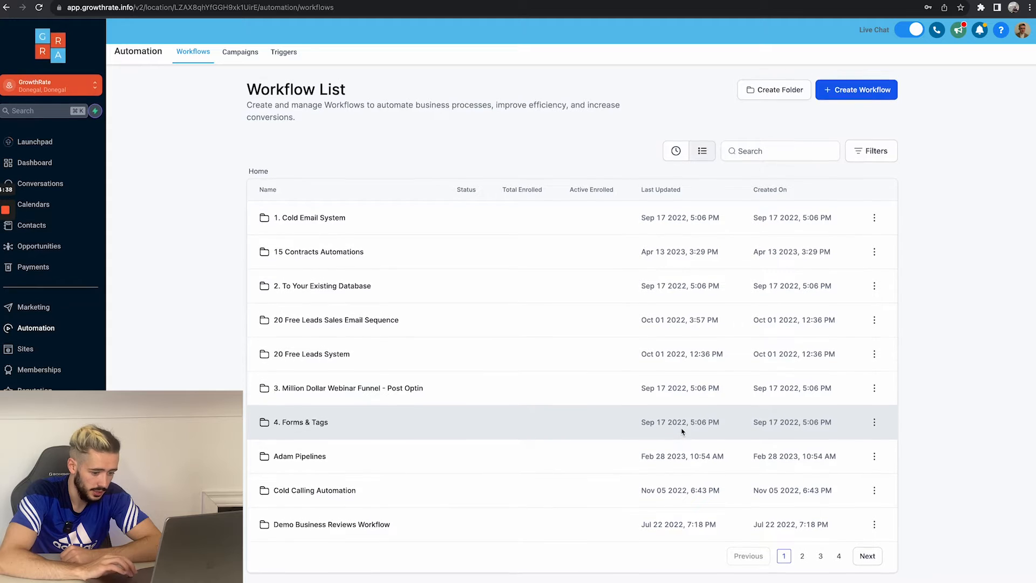
left_click(867, 557)
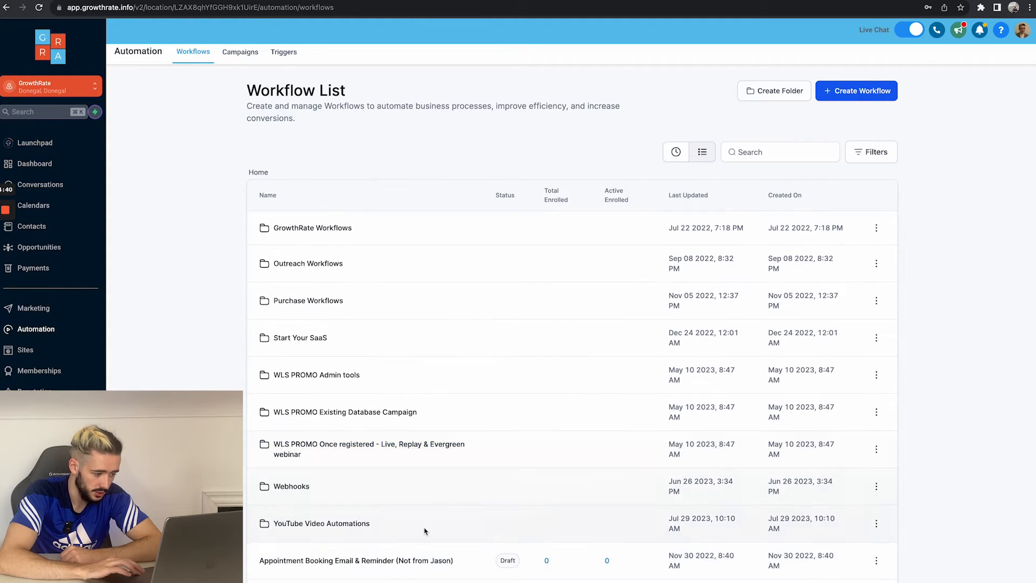
left_click(321, 523)
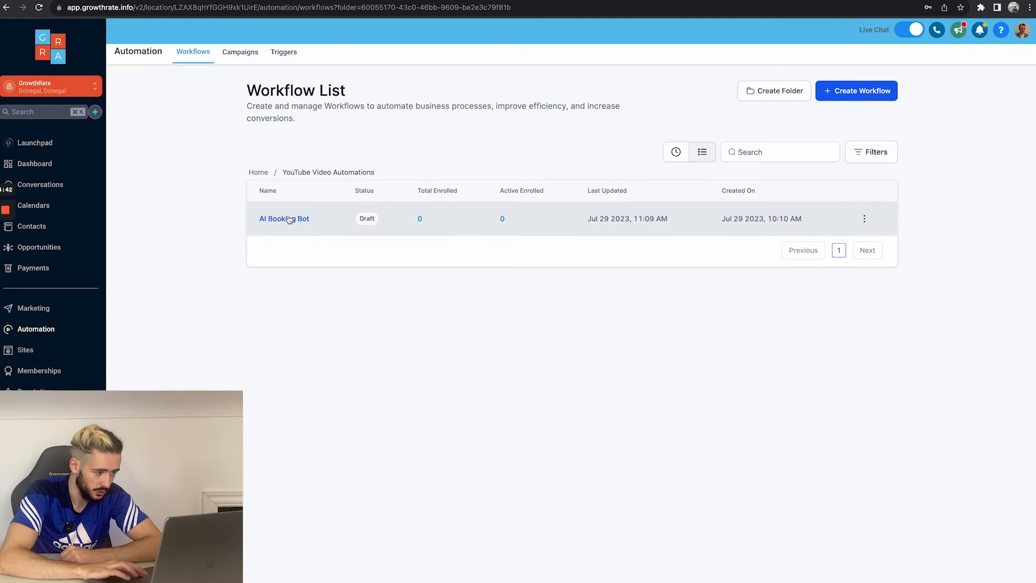
left_click(361, 222)
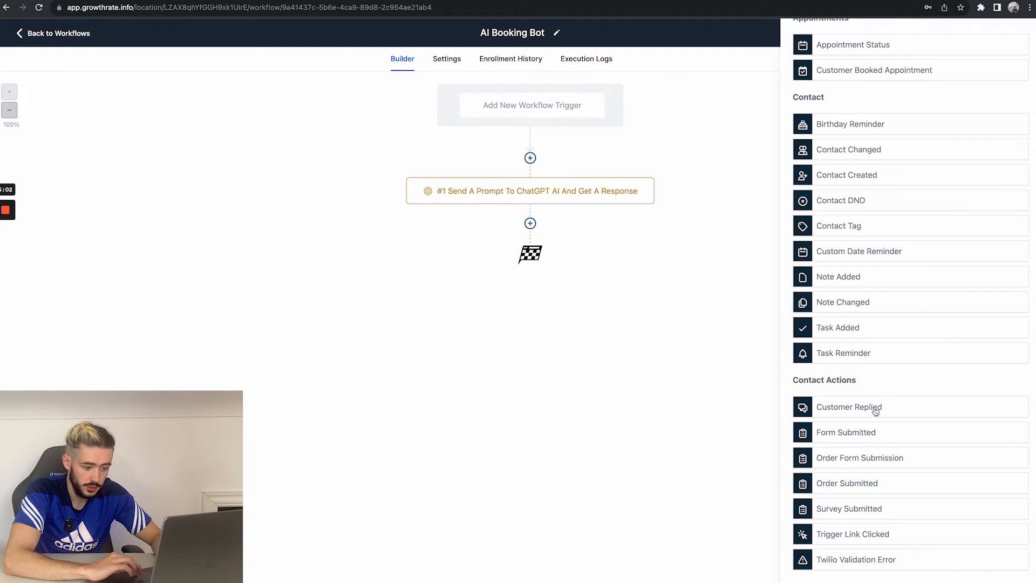
left_click(875, 411)
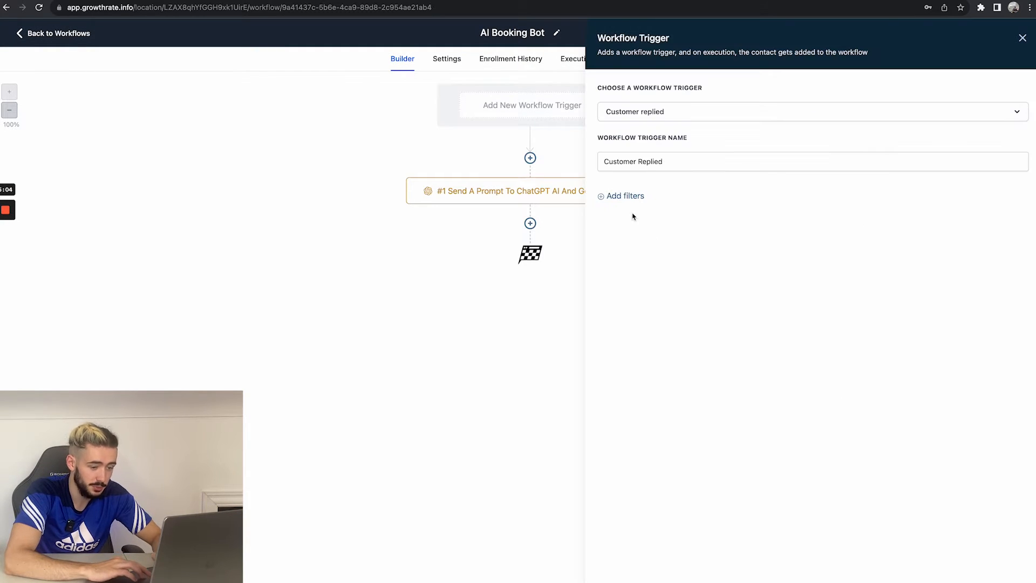
left_click(622, 198)
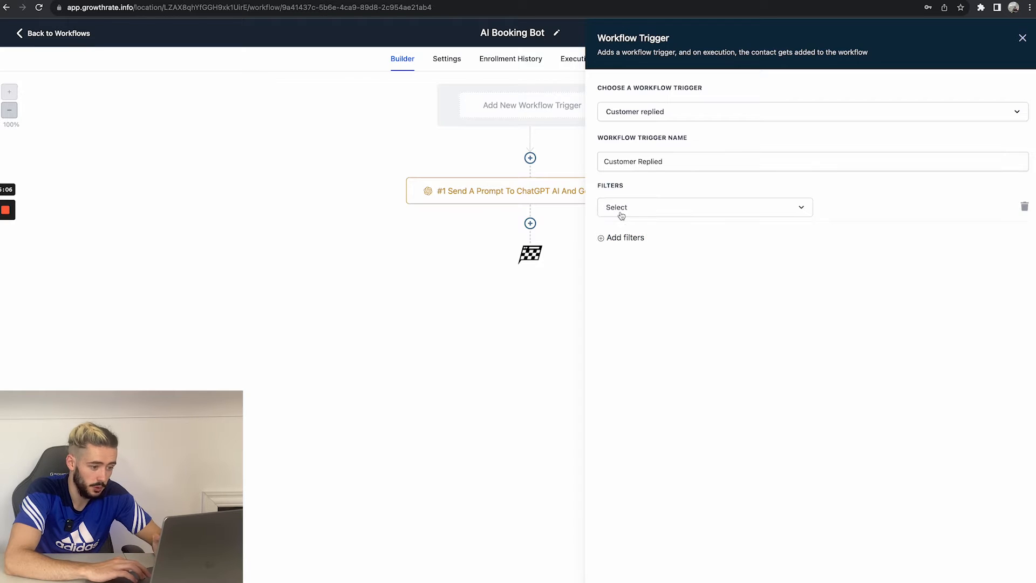
left_click(620, 211)
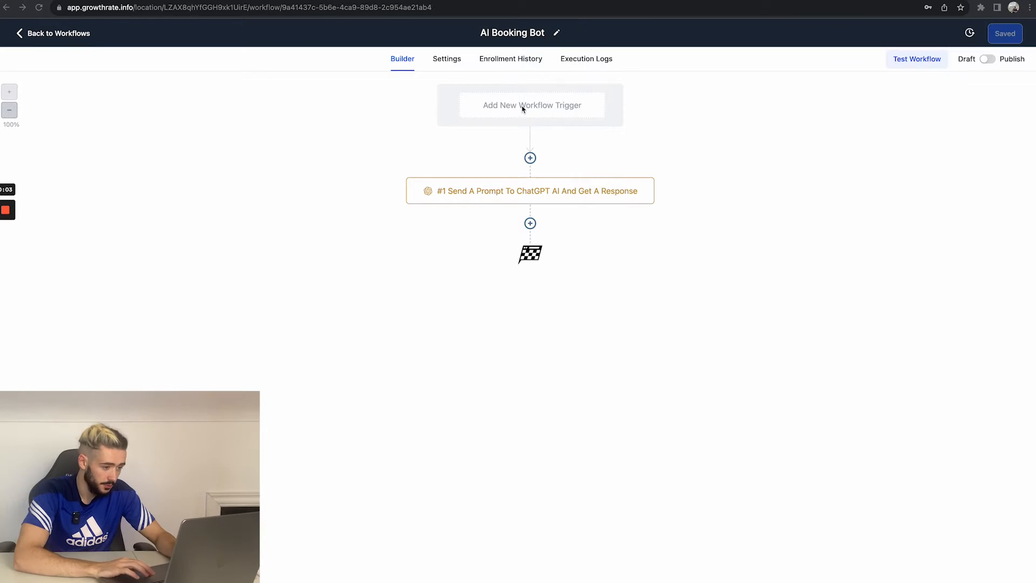
Step: Add a Customer Replied workflow trigger to the AI Booking Bot workflow
left_click(523, 106)
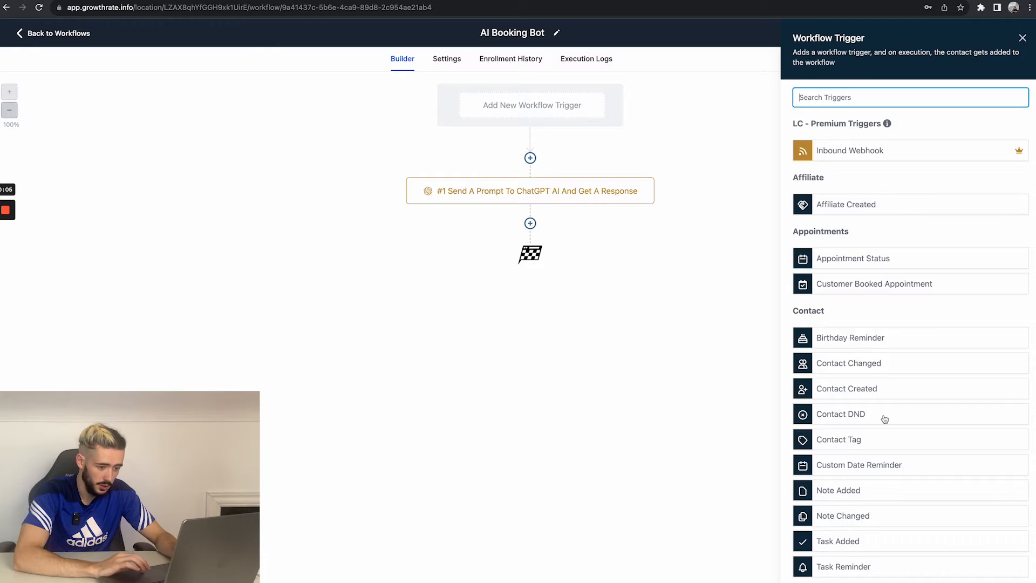
scroll(883, 418, "down", 3)
left_click(837, 491)
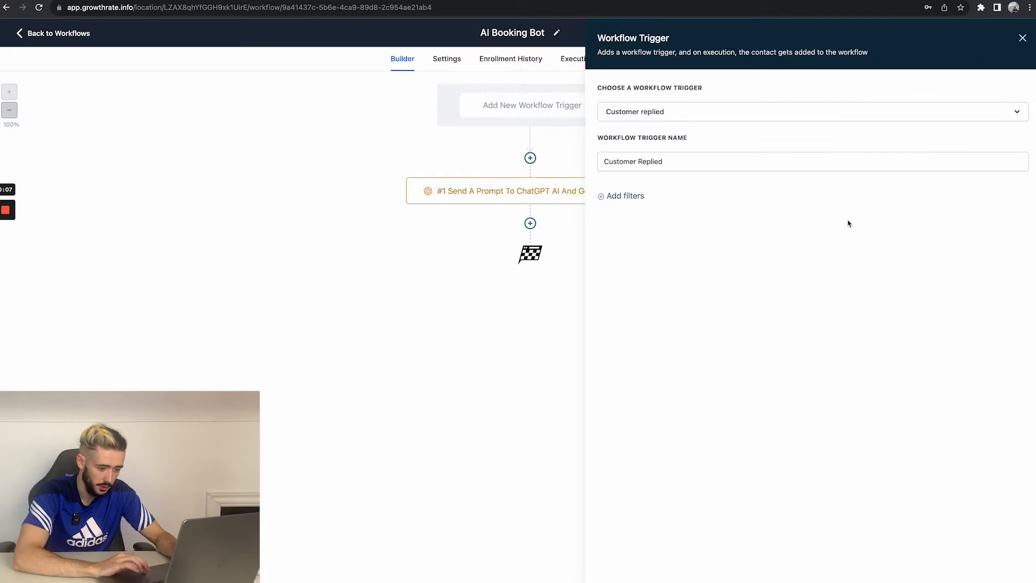
Step: Add a trigger filter requiring the Reply channel to be SMS
left_click(639, 199)
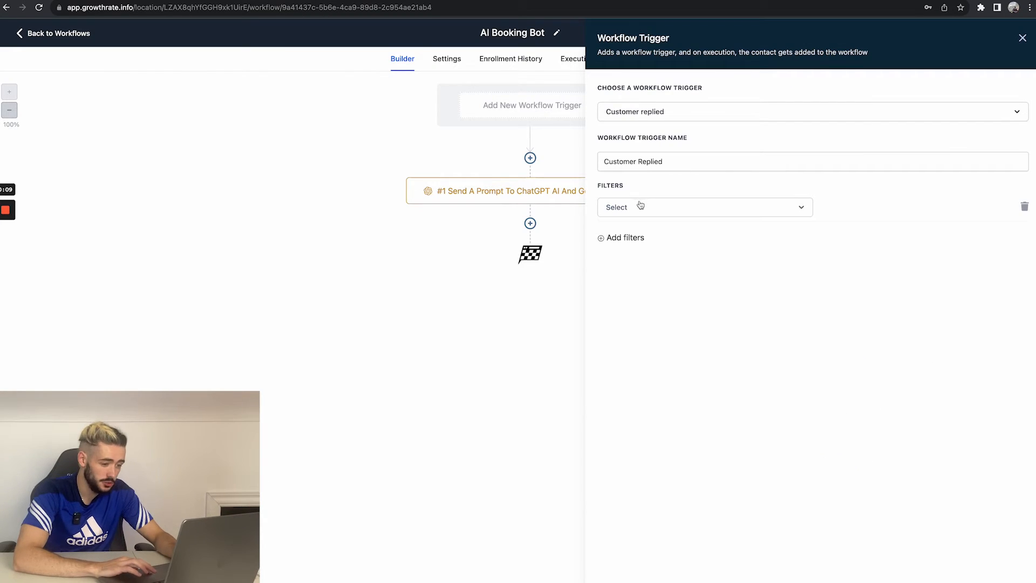
left_click(638, 208)
scroll(639, 320, "down", 2)
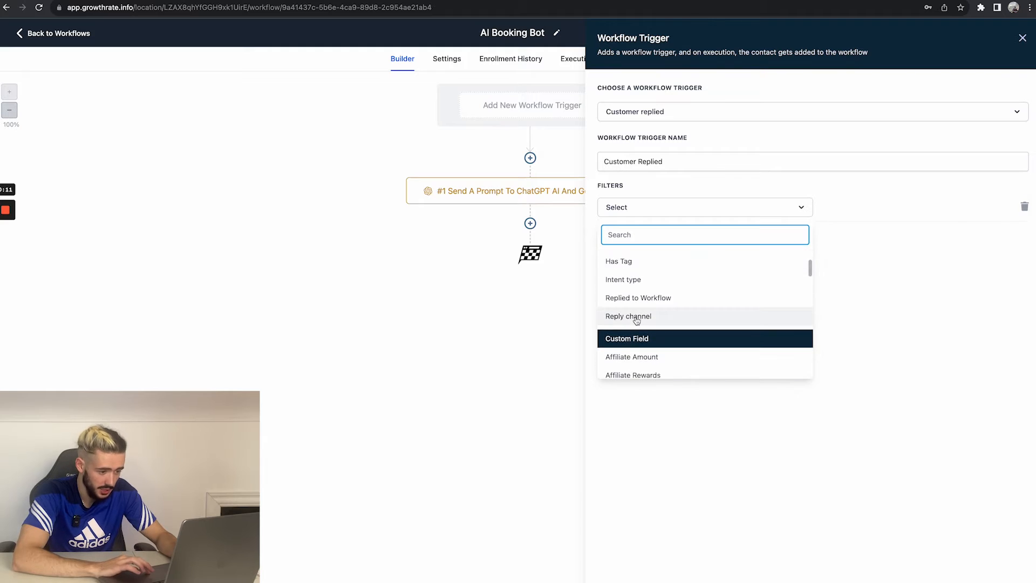
left_click(638, 317)
left_click(846, 214)
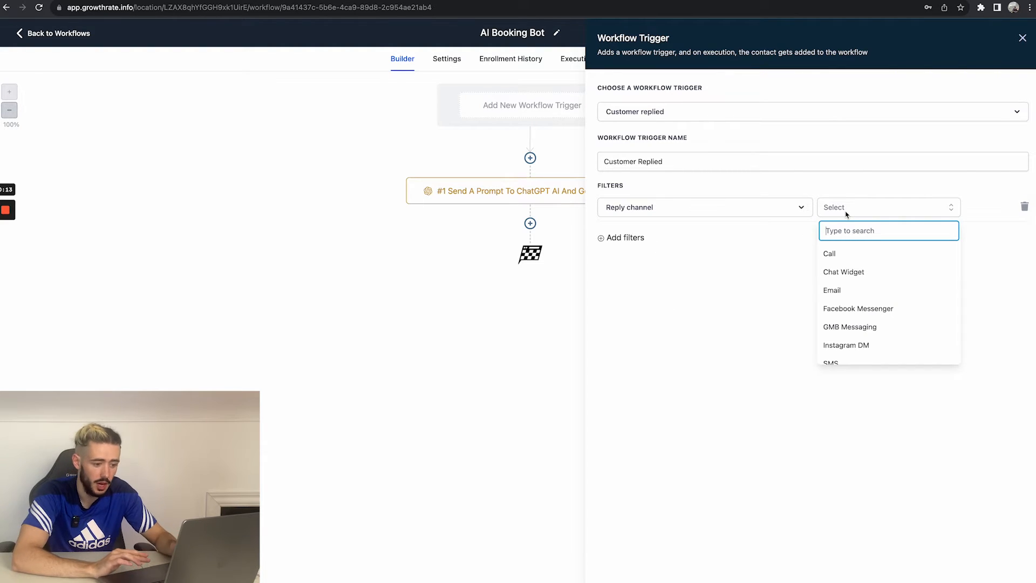
scroll(843, 349, "down", 1)
scroll(843, 349, "up", 1)
scroll(843, 349, "down", 1)
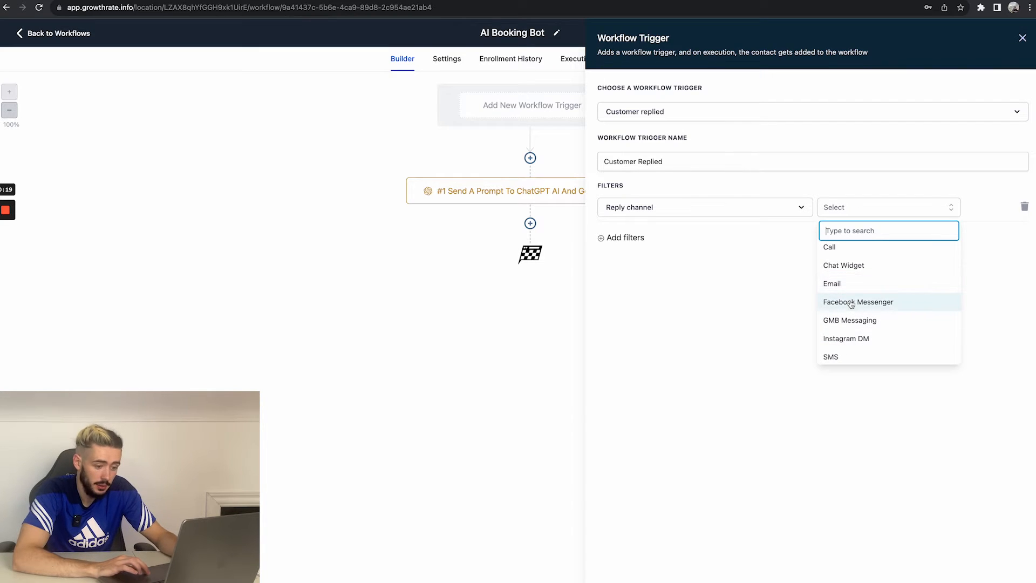
left_click(840, 357)
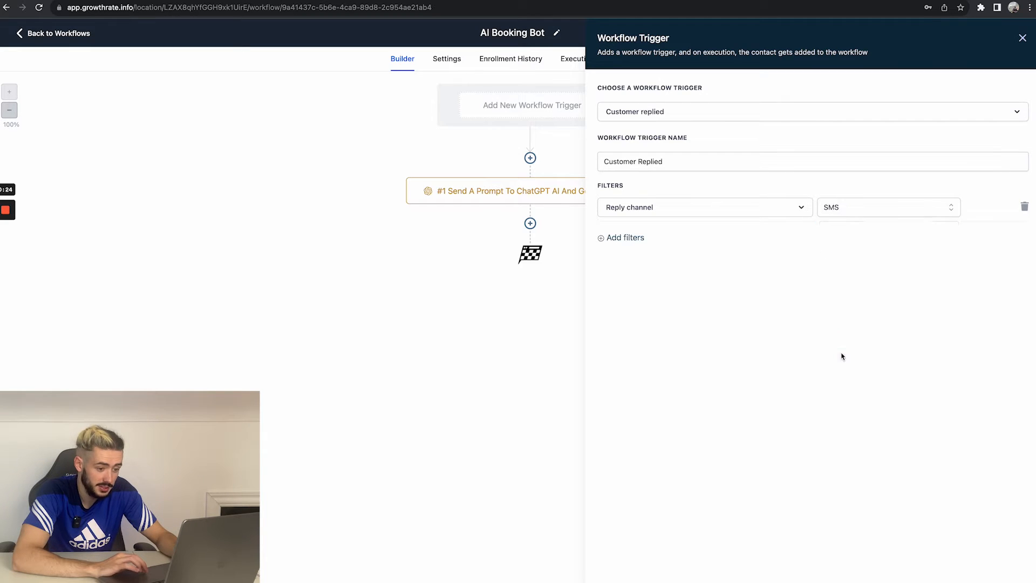
Step: Add a Has Tag filter with the affiliate tag, then delete that filter again
left_click(640, 243)
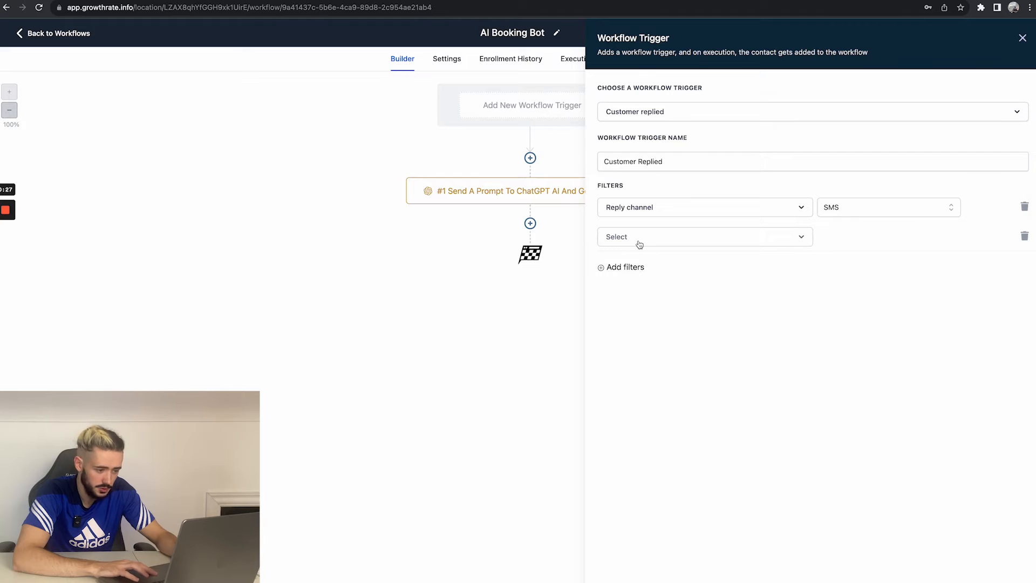
left_click(640, 243)
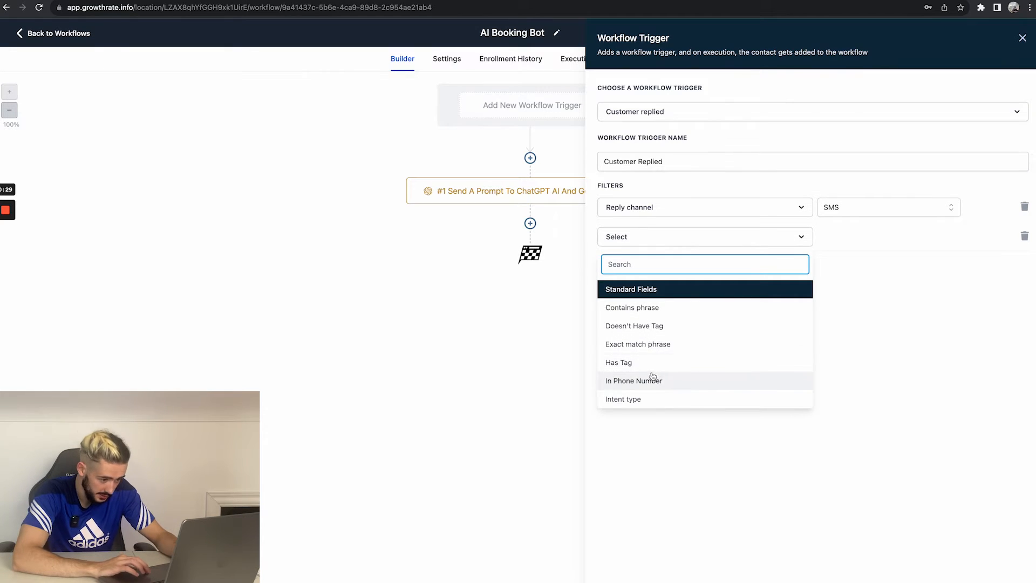
left_click(620, 363)
left_click(845, 240)
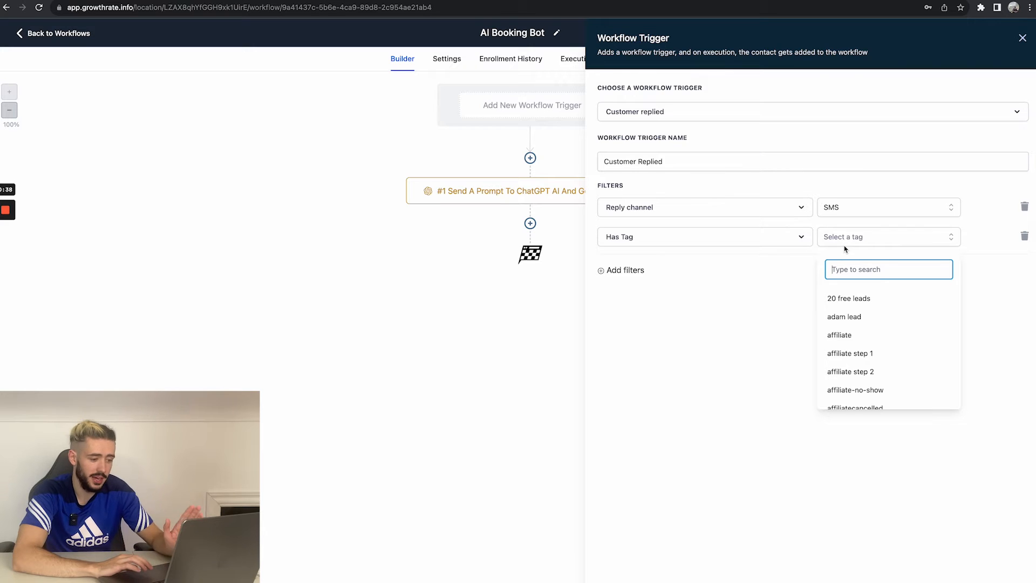
scroll(853, 341, "down", 1)
scroll(854, 341, "up", 1)
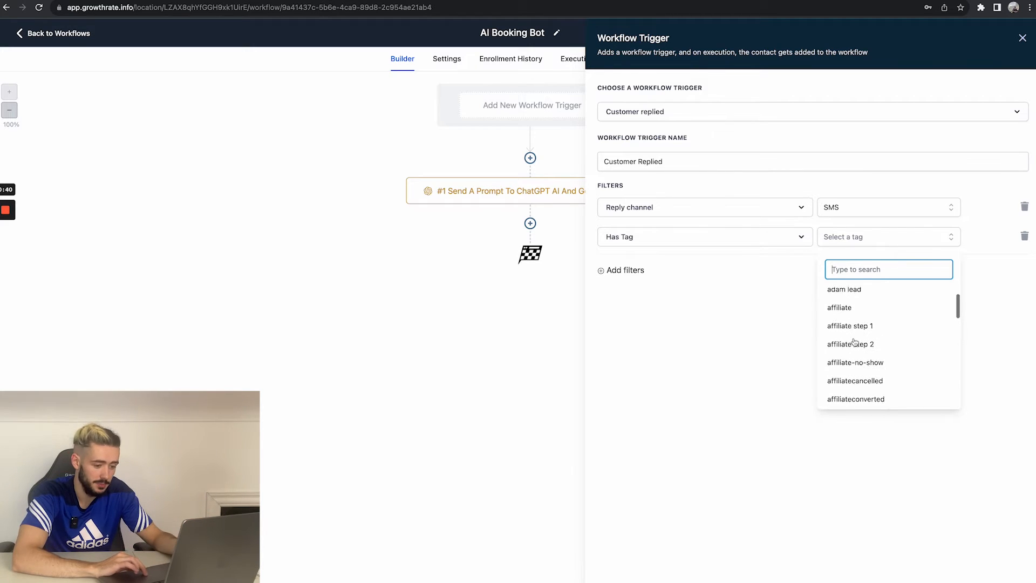
left_click(847, 326)
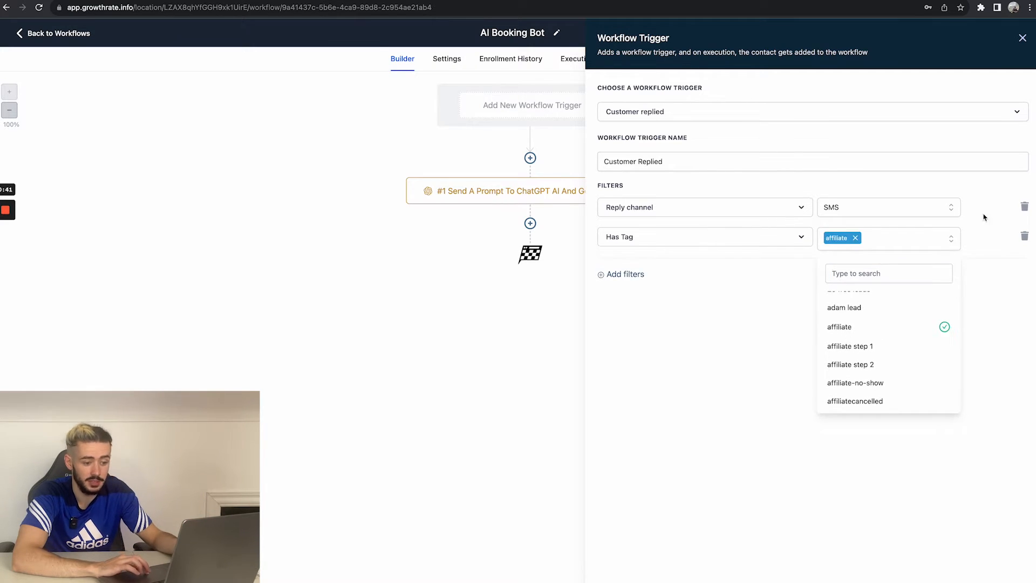
left_click(1025, 236)
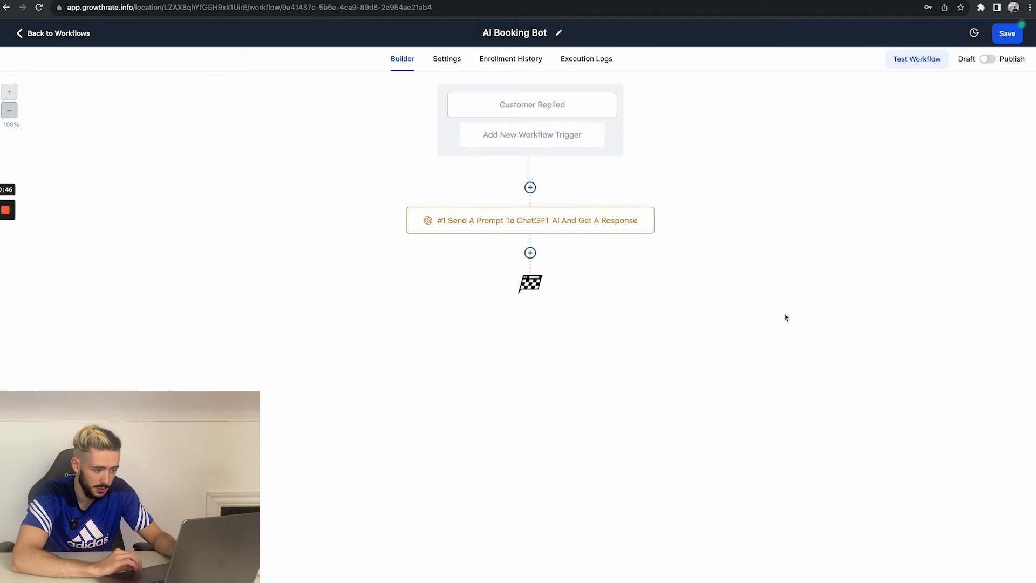
Step: Edit the ChatGPT action's prompt to say 'questions the person has' and end with {{message.body}}, then save the action
left_click(531, 250)
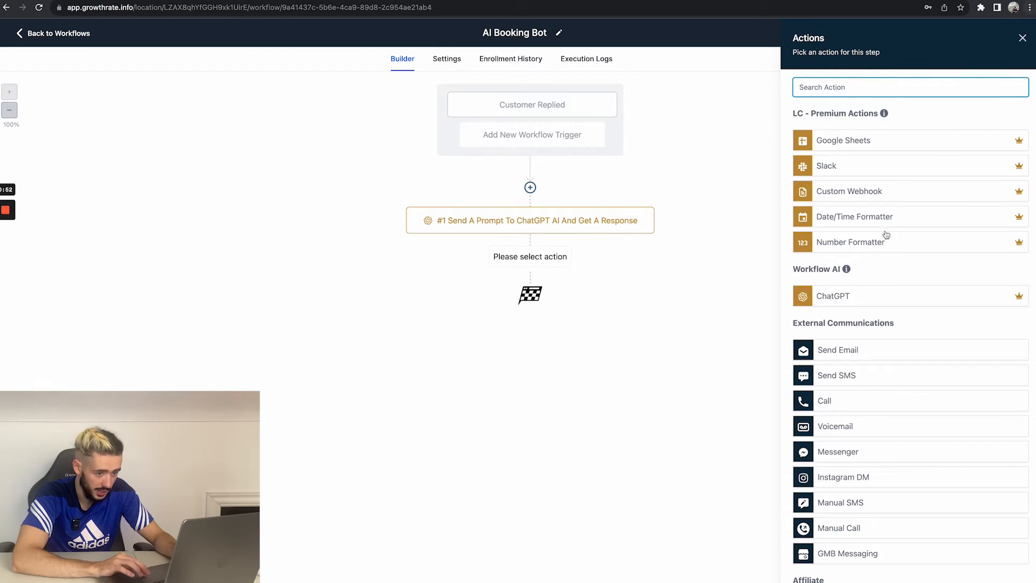
left_click(1022, 38)
left_click(597, 217)
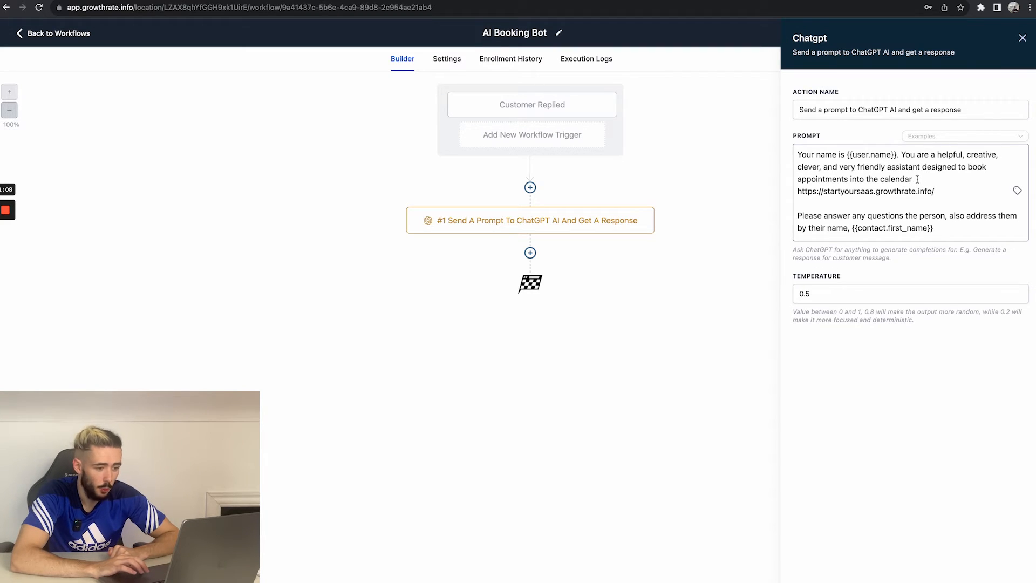
left_click_drag(939, 185, 799, 191)
left_click(819, 190)
triple_click(820, 189)
left_click(834, 190)
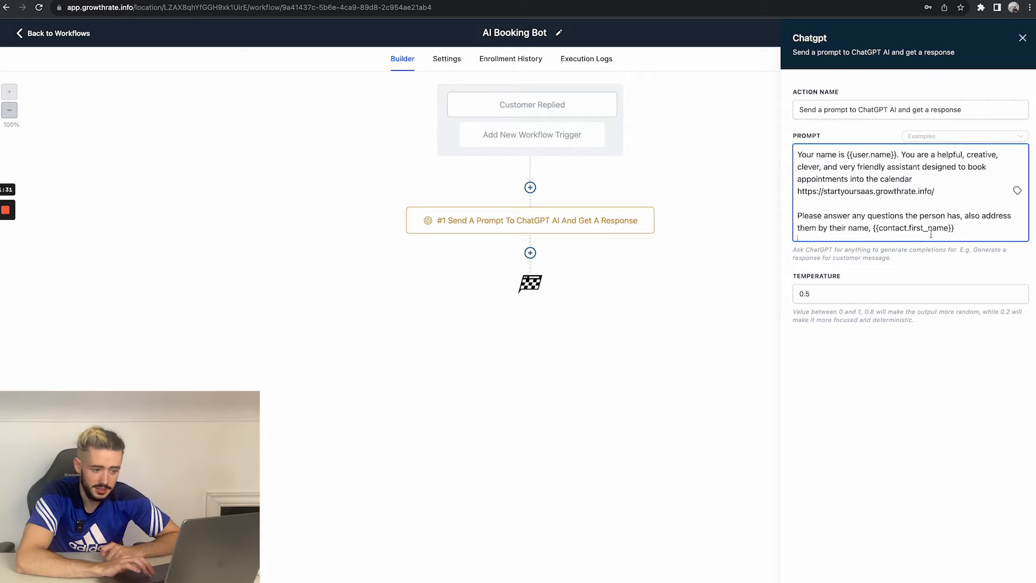
scroll(870, 229, "down", 1)
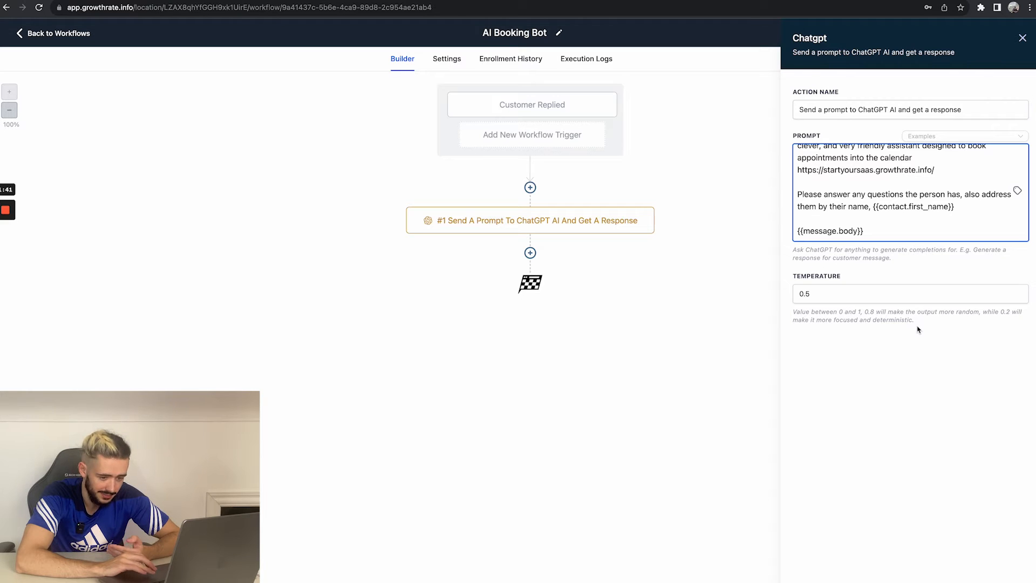
left_click_drag(914, 324, 873, 323)
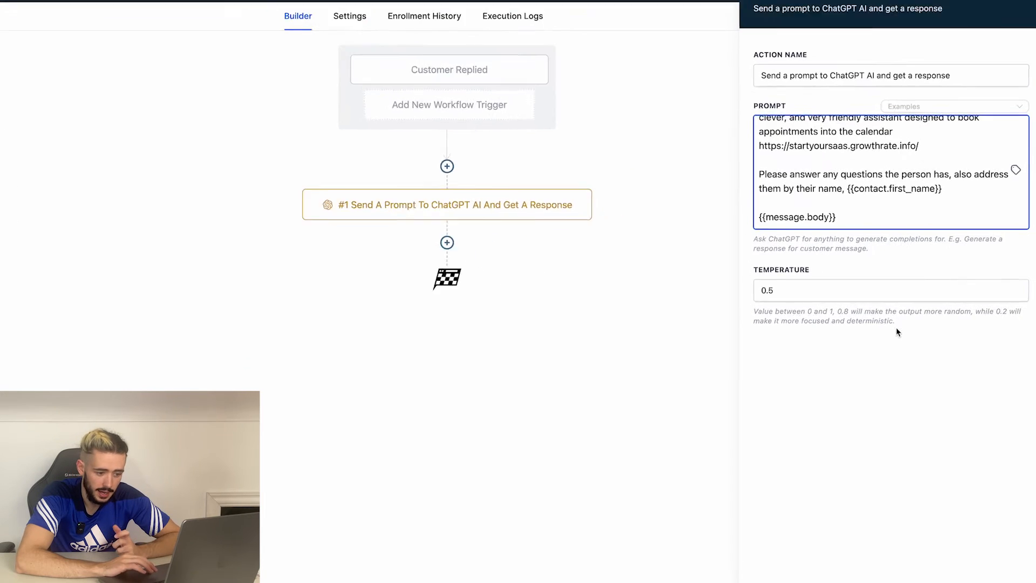
left_click_drag(758, 330, 675, 324)
left_click(693, 327)
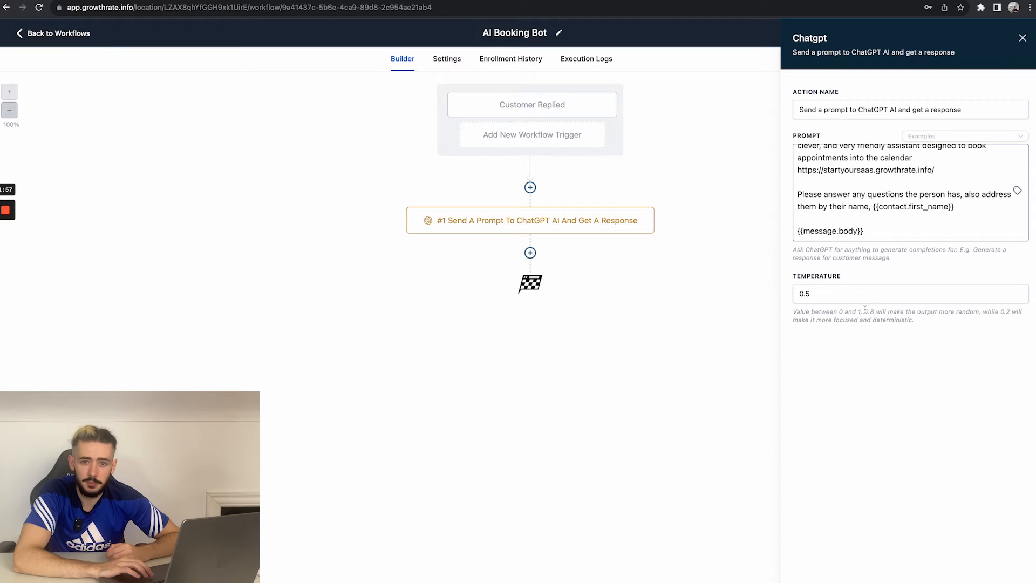
left_click(995, 579)
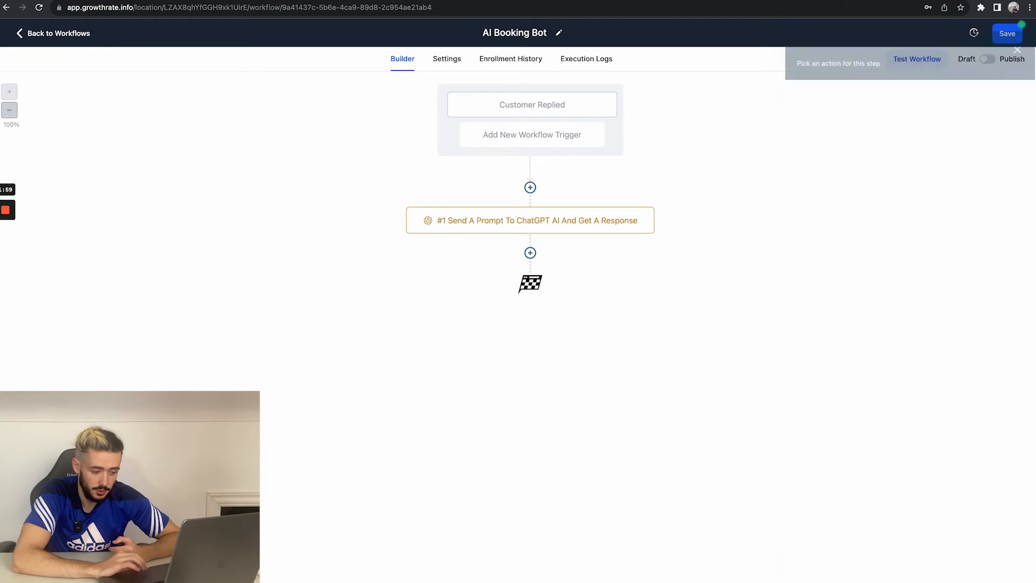
Step: Add a Send SMS action after the ChatGPT step
left_click(530, 253)
type("sms")
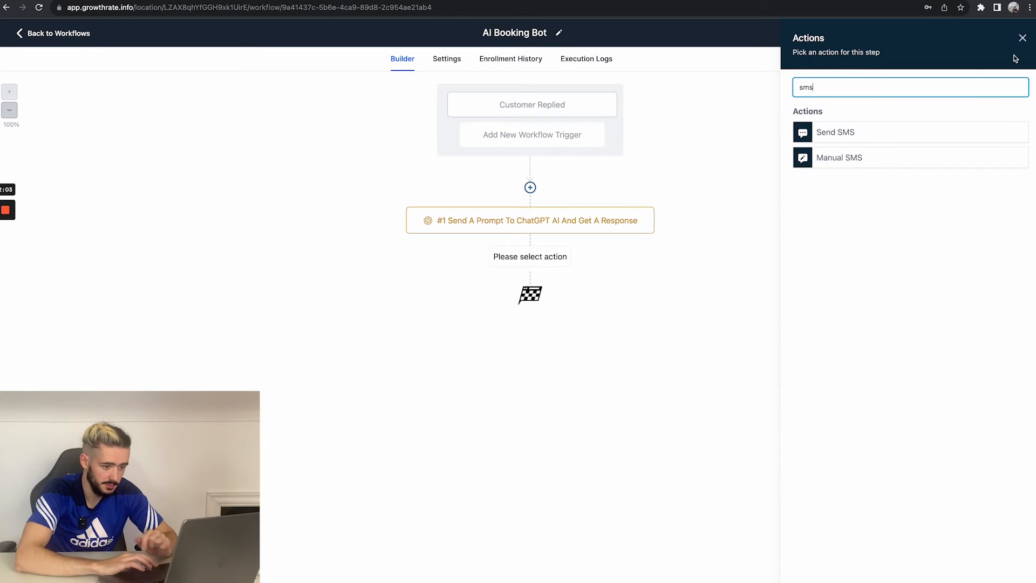
left_click(850, 135)
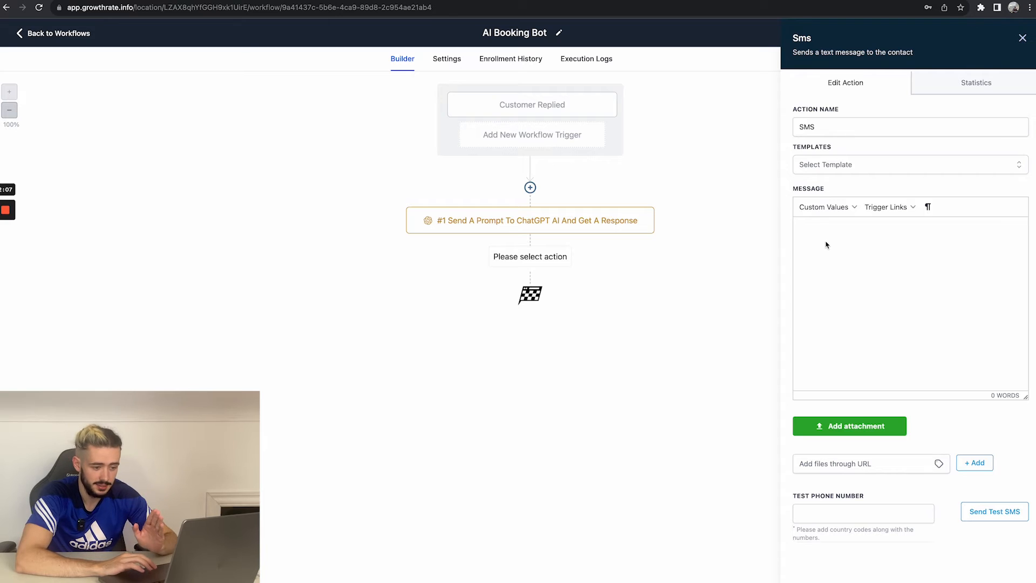
Step: Insert the ChatGPT response value {{chatgpt.1.response}} as the SMS message and save the action
left_click(820, 213)
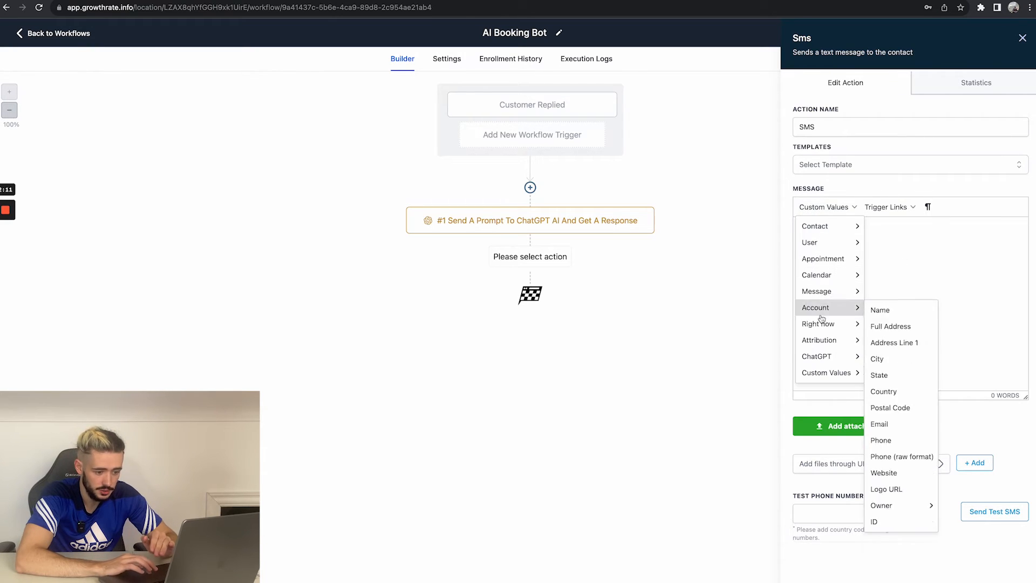
mouse_move(828, 357)
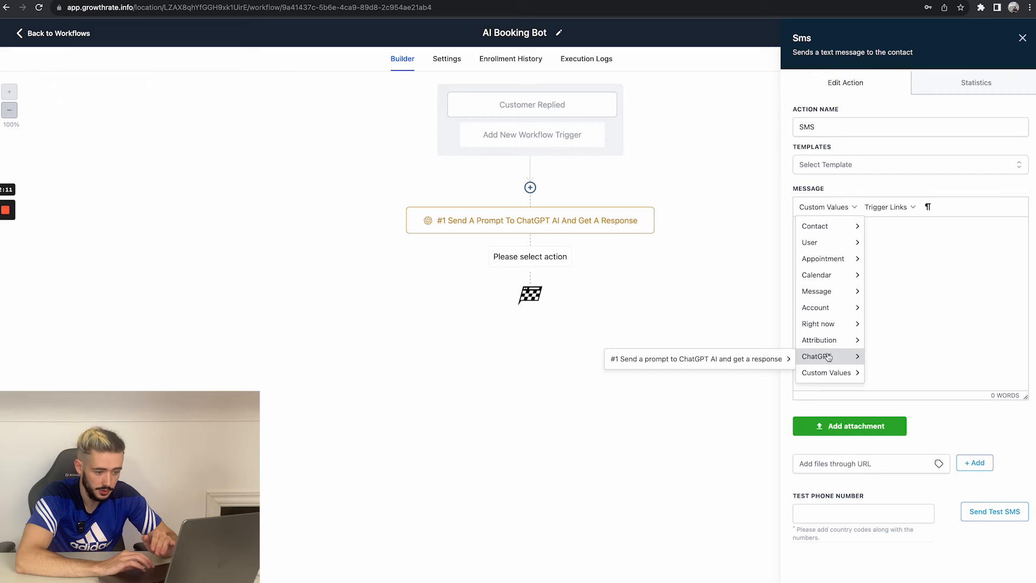
left_click(799, 365)
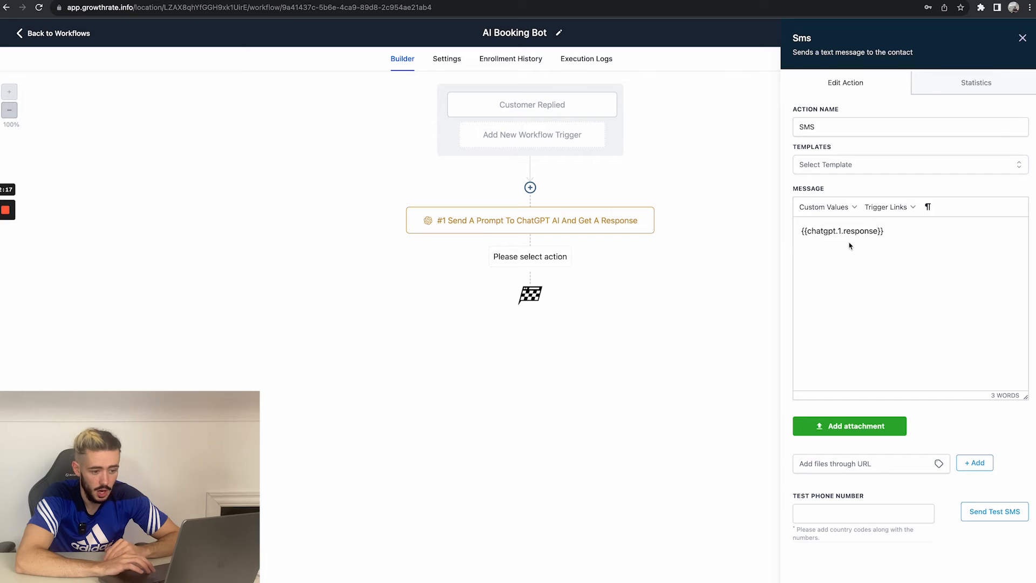
left_click(1001, 578)
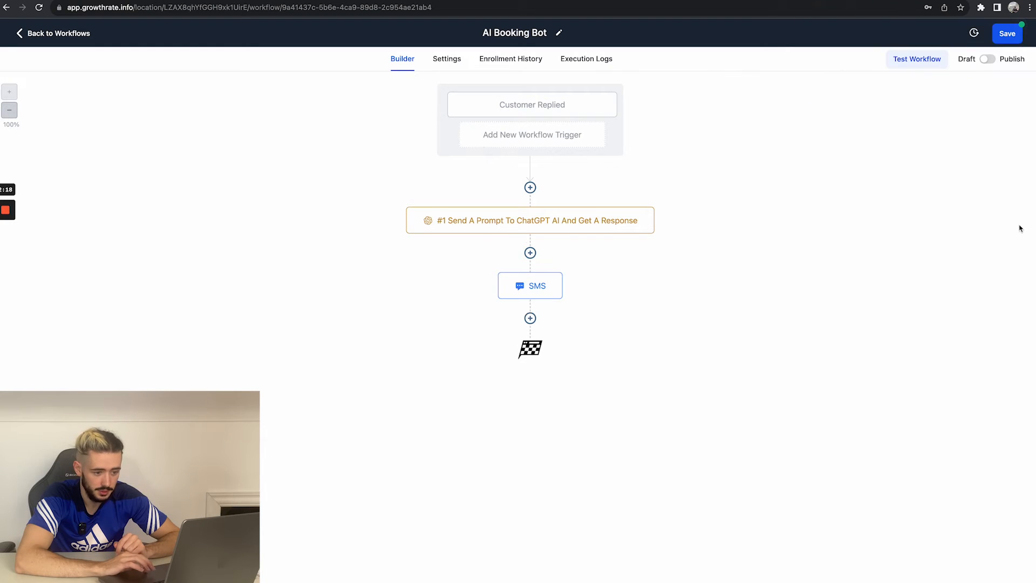
Step: Switch the workflow from Draft to Publish and save it
left_click(987, 60)
left_click(1007, 36)
left_click(530, 318)
type("wait")
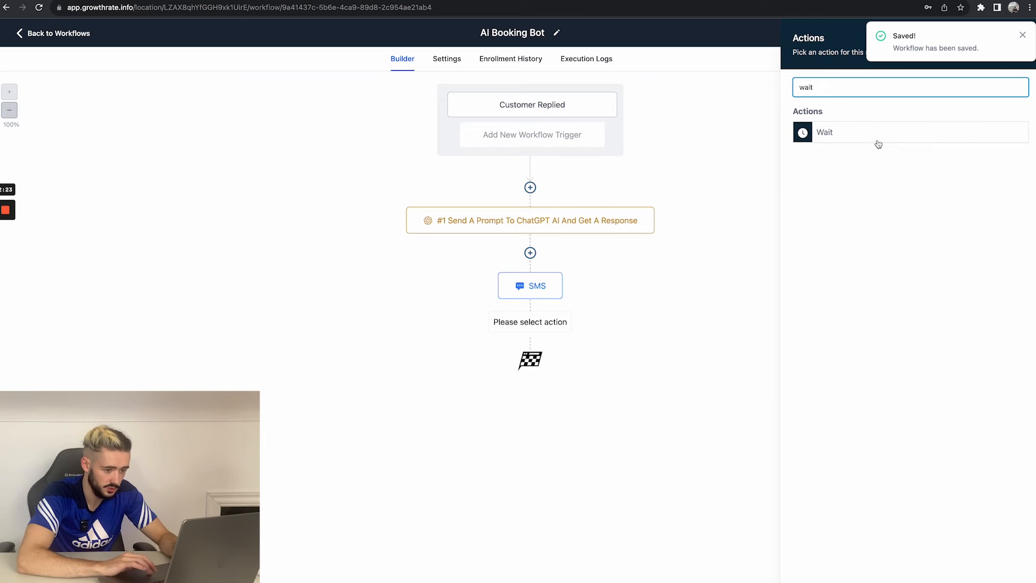
left_click(1021, 36)
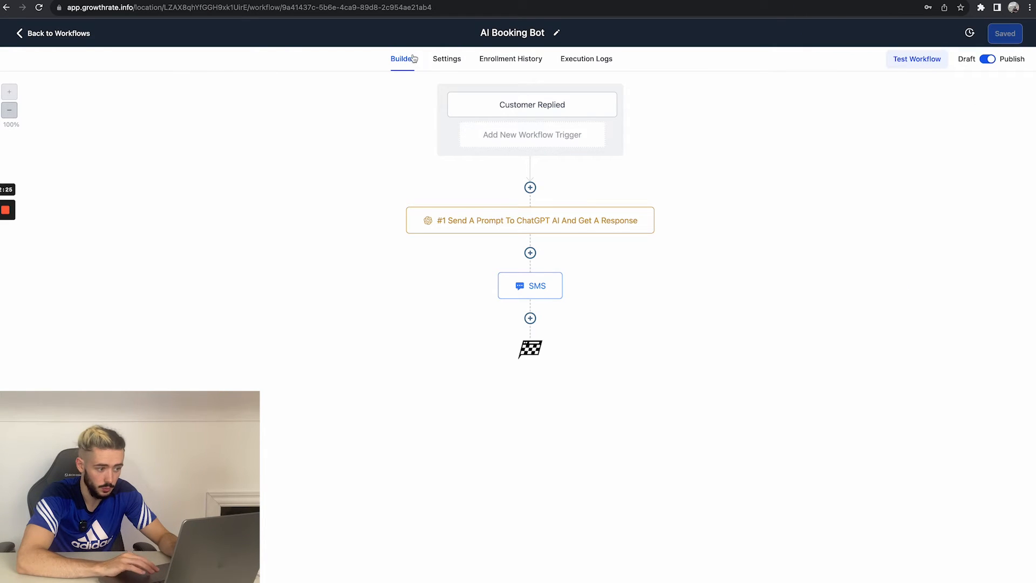
Step: Enable Allow re-entry in the workflow settings and save
left_click(445, 59)
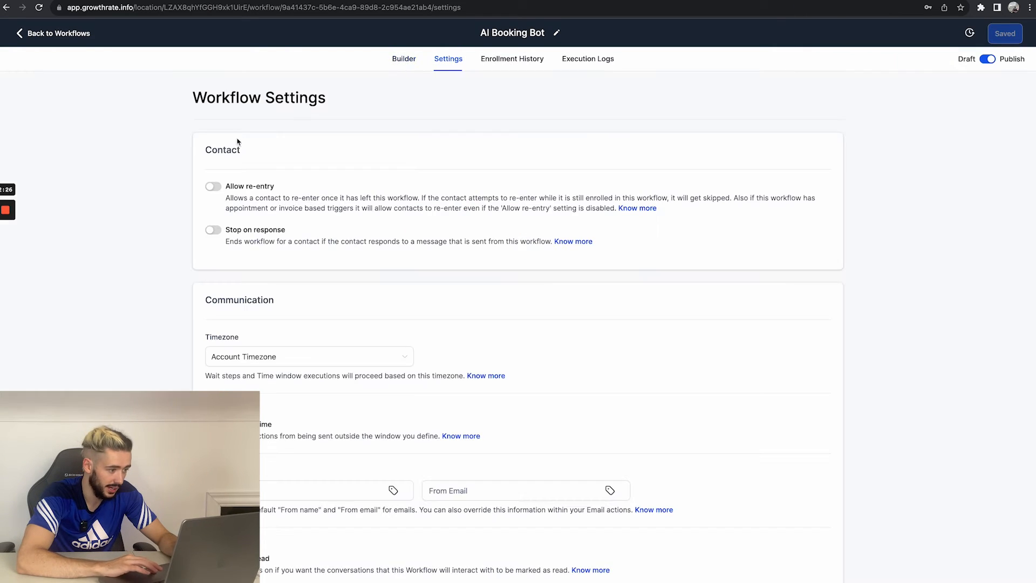
left_click(213, 187)
left_click(1007, 33)
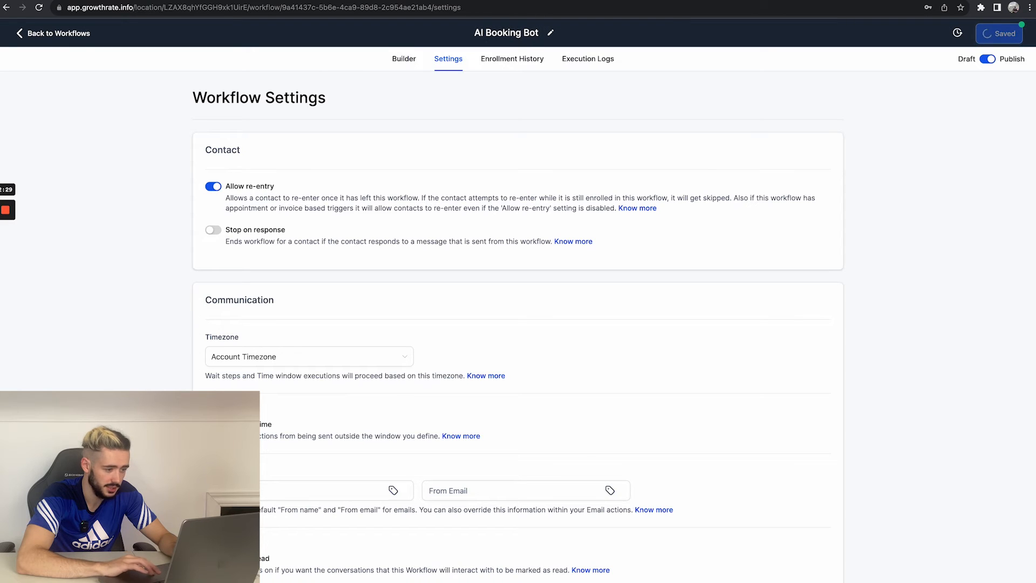
Step: Review the test contact's conversation for the automated booking reply
left_click(404, 60)
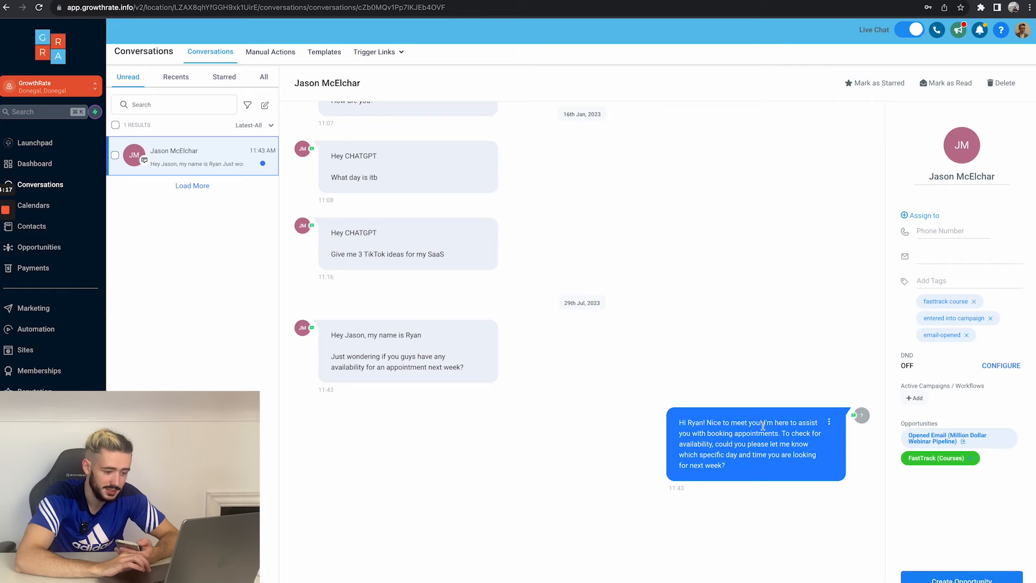
left_click(931, 233)
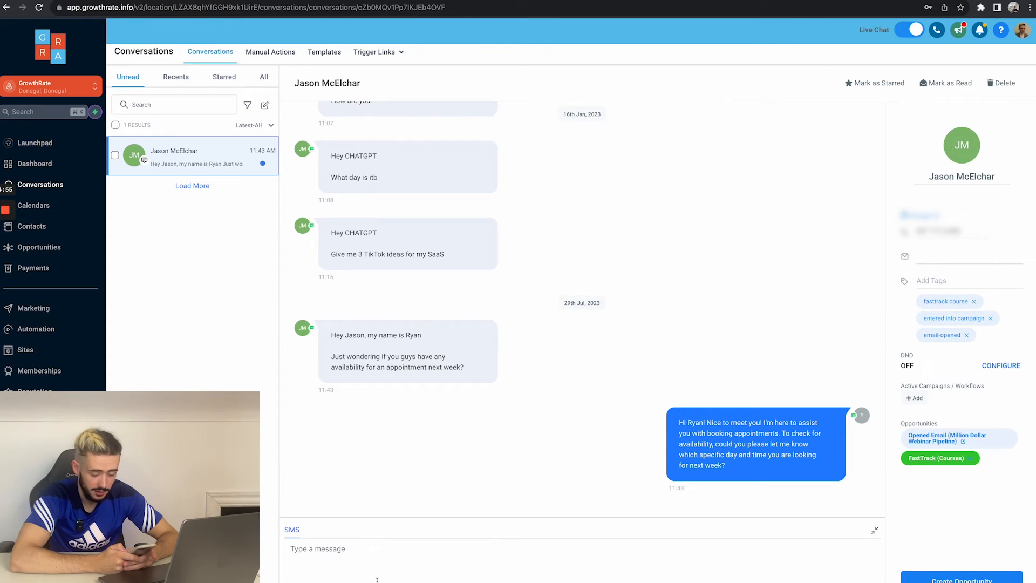